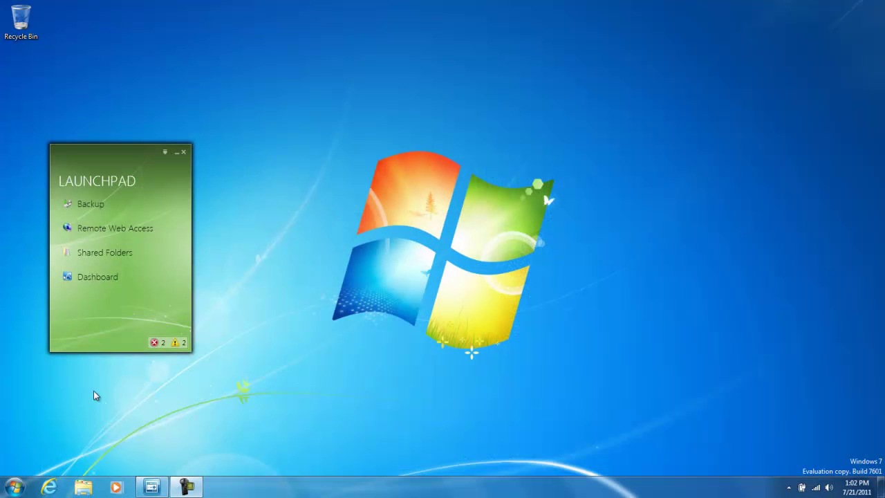
# Step: Launch the Dashboard from the Launchpad and sign in as administrator
pyautogui.click(95, 282)
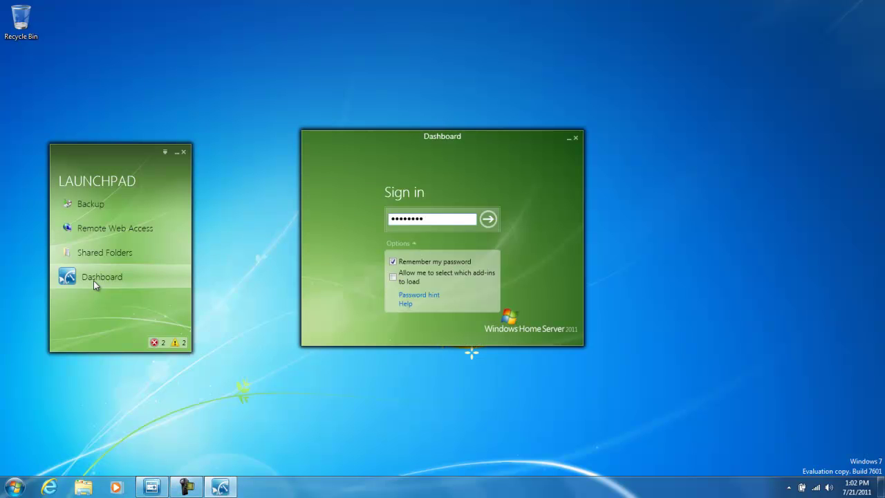
pyautogui.click(487, 221)
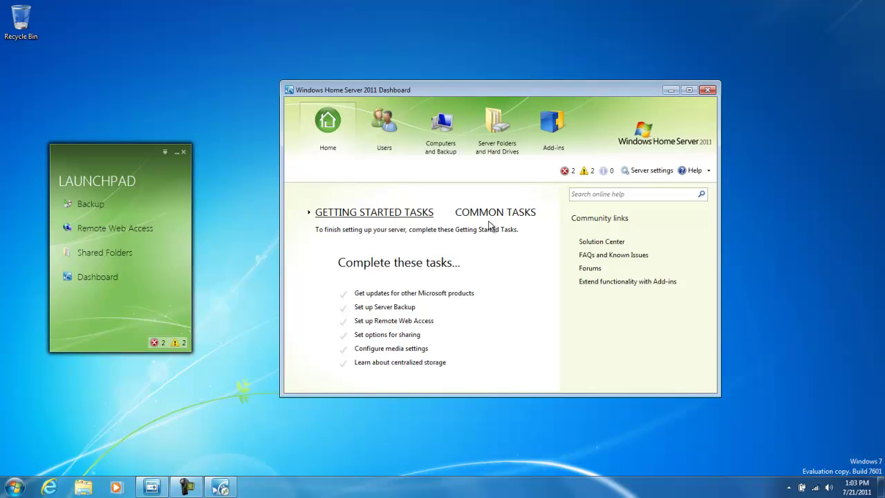
# Step: Start creating a new homegroup from Server Settings' HomeGroup page
pyautogui.click(638, 172)
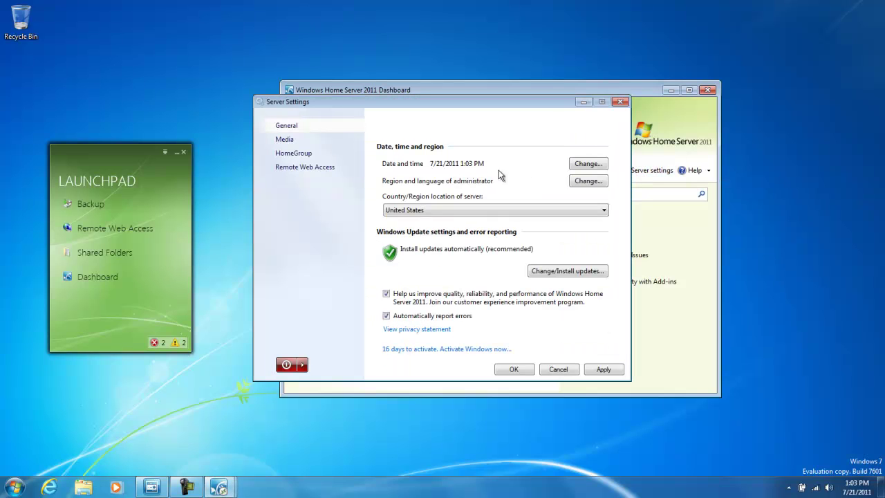
pyautogui.click(293, 156)
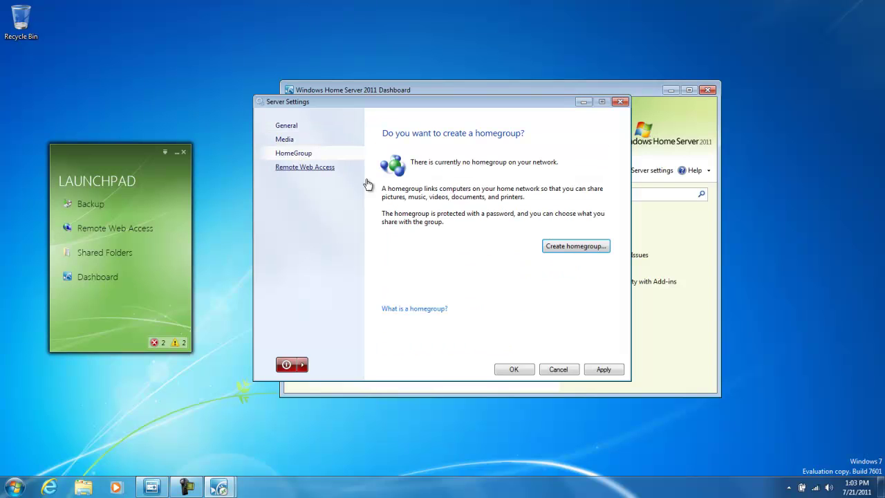
pyautogui.click(570, 247)
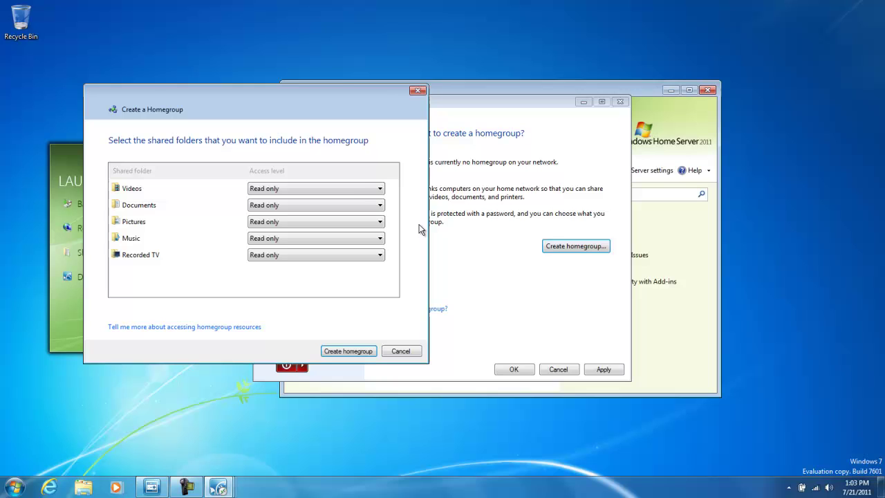
# Step: Set Videos, Documents, Pictures, Music and Recorded TV to Full access and create the homegroup
pyautogui.click(366, 192)
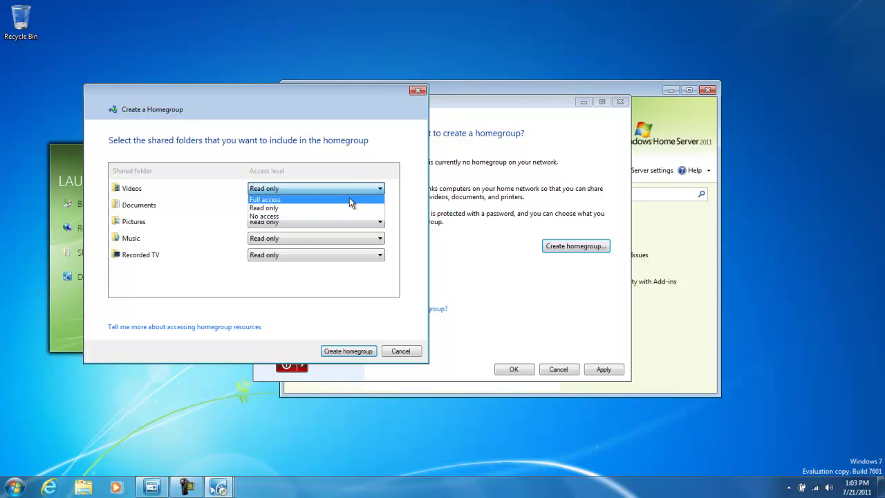
pyautogui.click(349, 200)
pyautogui.click(351, 205)
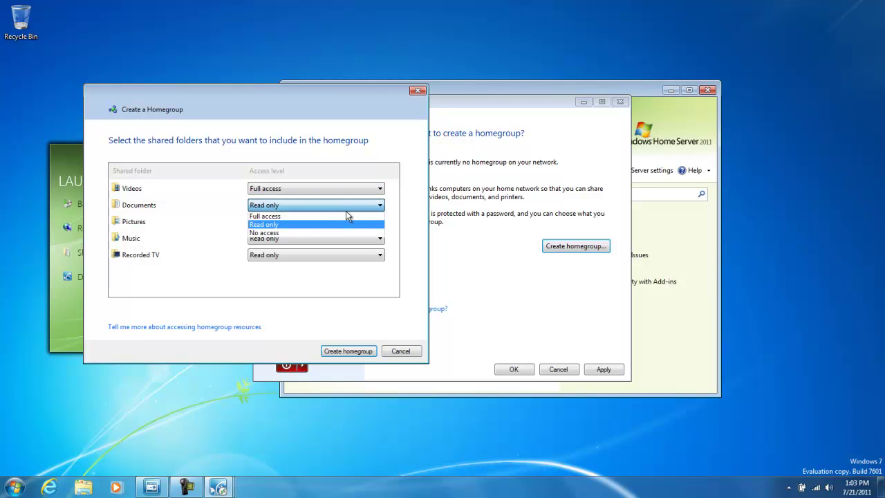
pyautogui.click(346, 219)
pyautogui.click(348, 223)
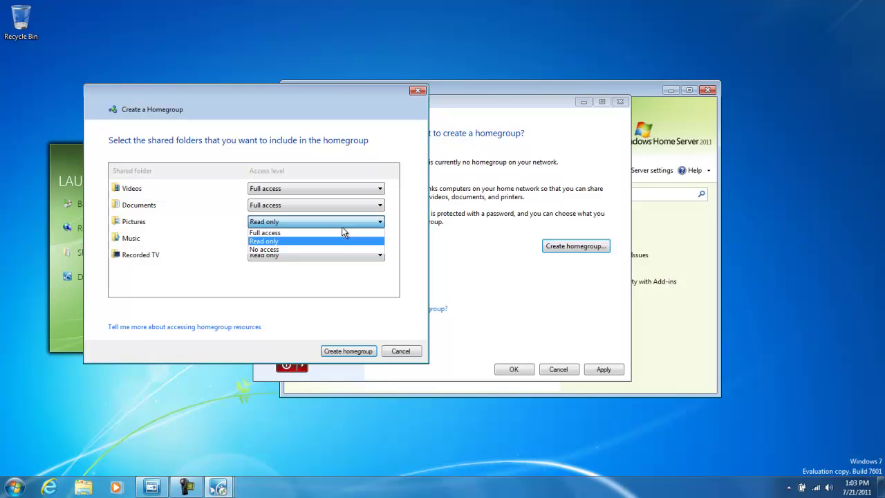
pyautogui.click(344, 233)
pyautogui.click(348, 240)
pyautogui.click(340, 248)
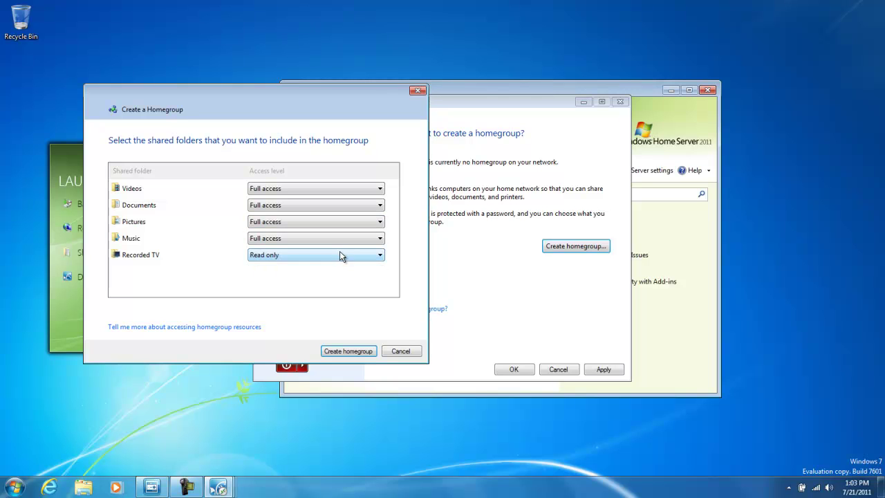
pyautogui.click(339, 254)
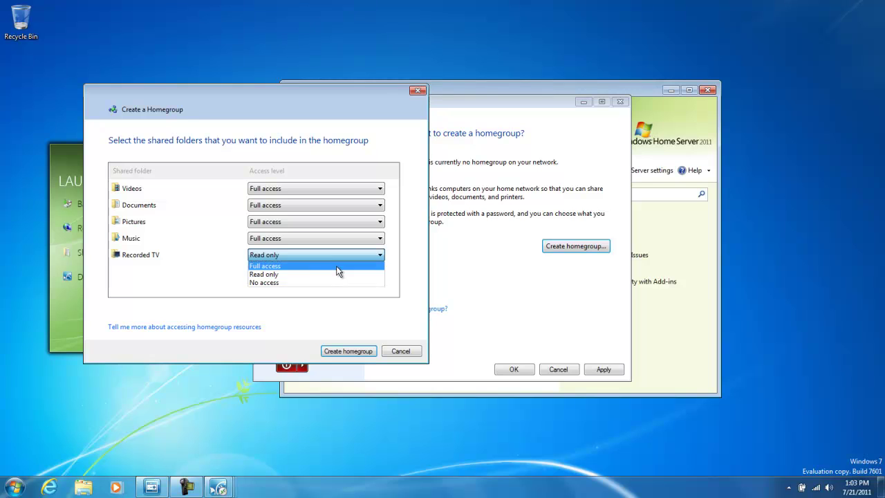
pyautogui.click(336, 265)
pyautogui.click(358, 354)
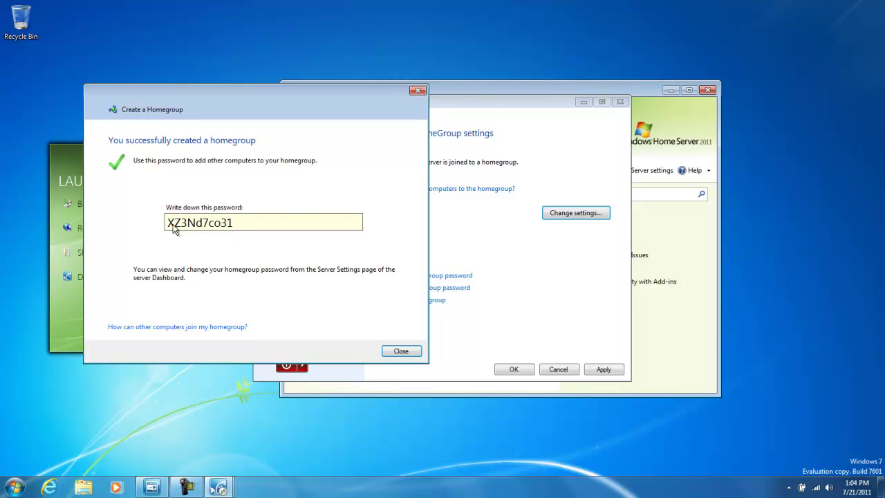
# Step: Note the generated homegroup password and close the creation confirmation
pyautogui.click(401, 351)
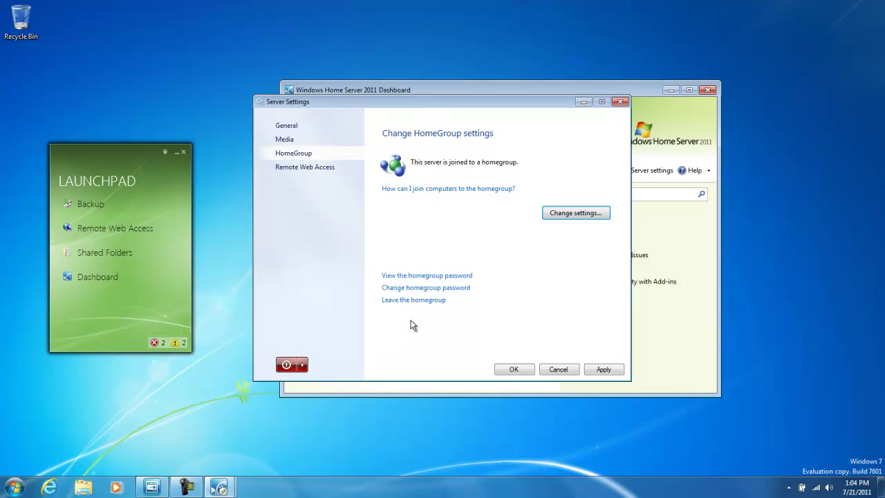
# Step: Change the homegroup password to a custom password, save it, and close the confirmation
pyautogui.click(414, 290)
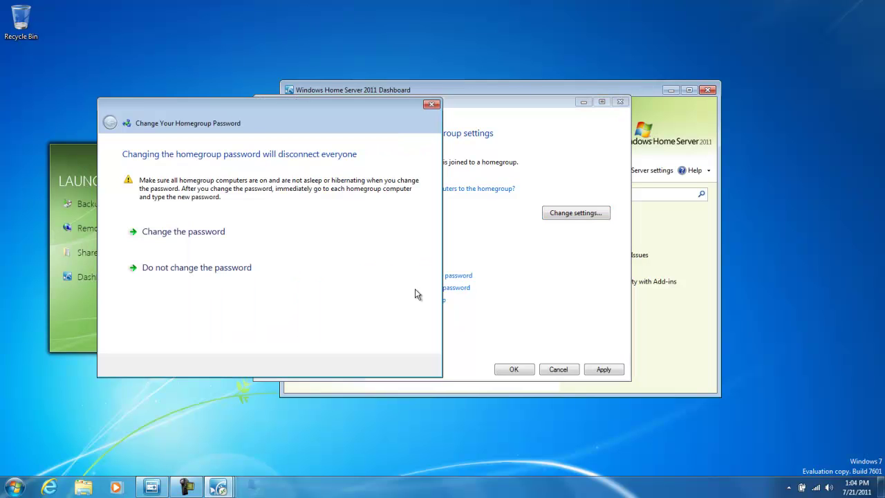
pyautogui.click(227, 243)
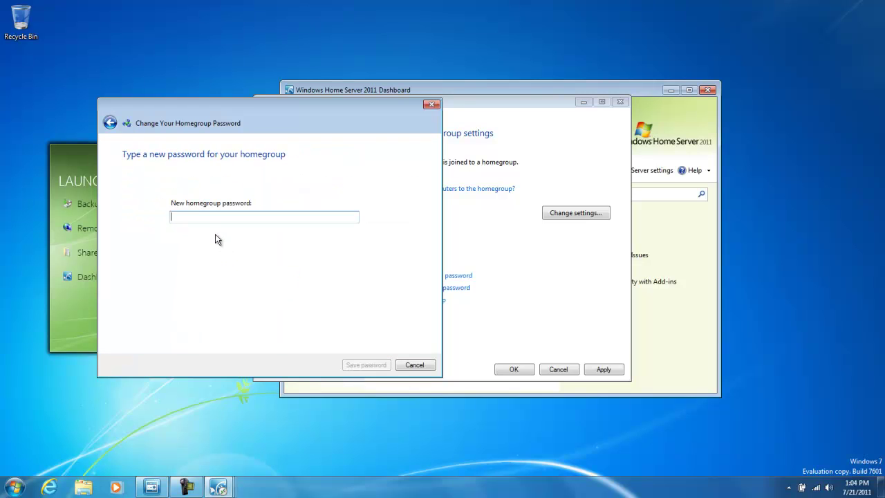
pyautogui.write('WHS2011HGP')
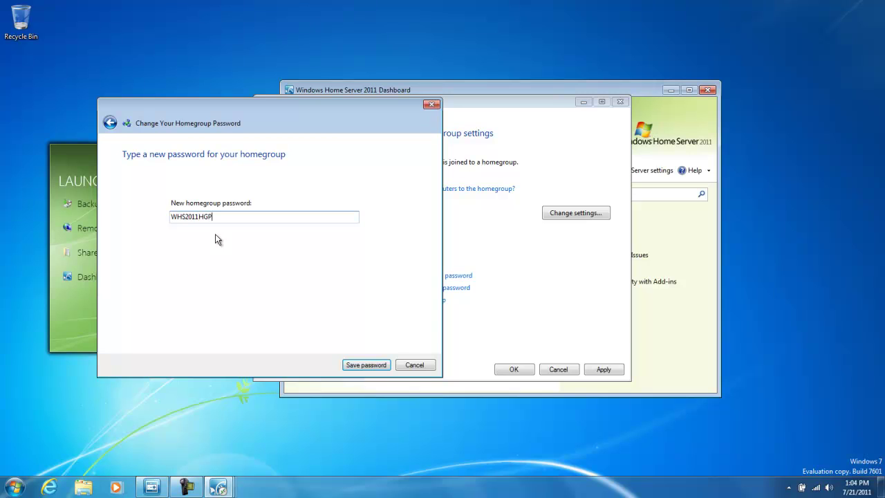
pyautogui.hotkey('ctrl', 'a')
pyautogui.hotkey('ctrl', 'c')
pyautogui.click(367, 365)
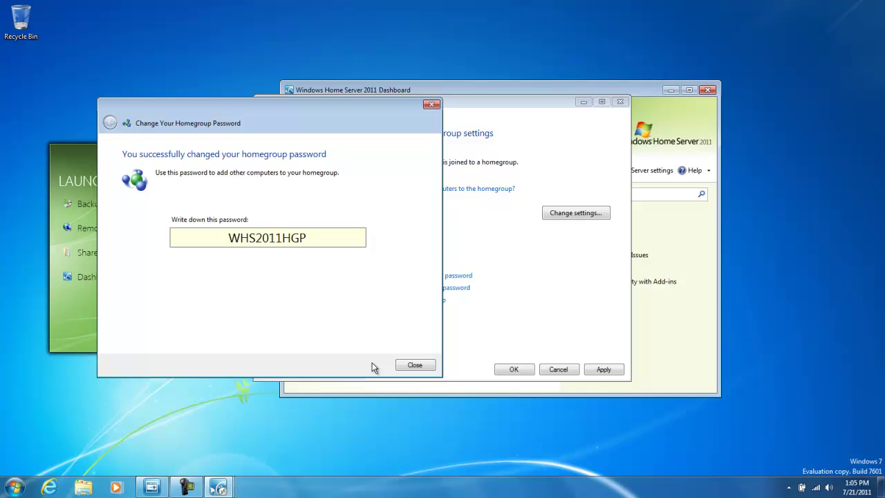
pyautogui.click(410, 369)
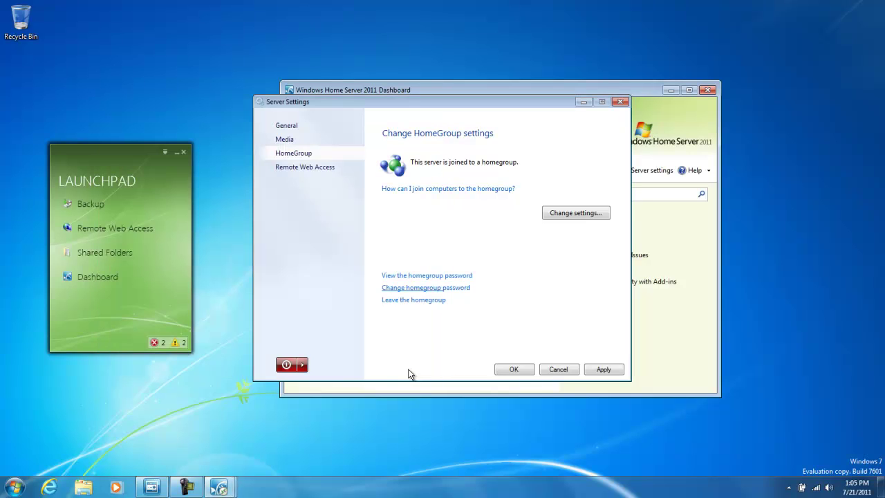
# Step: Review the current homegroup password, close Server Settings, and open Windows Explorer
pyautogui.click(413, 277)
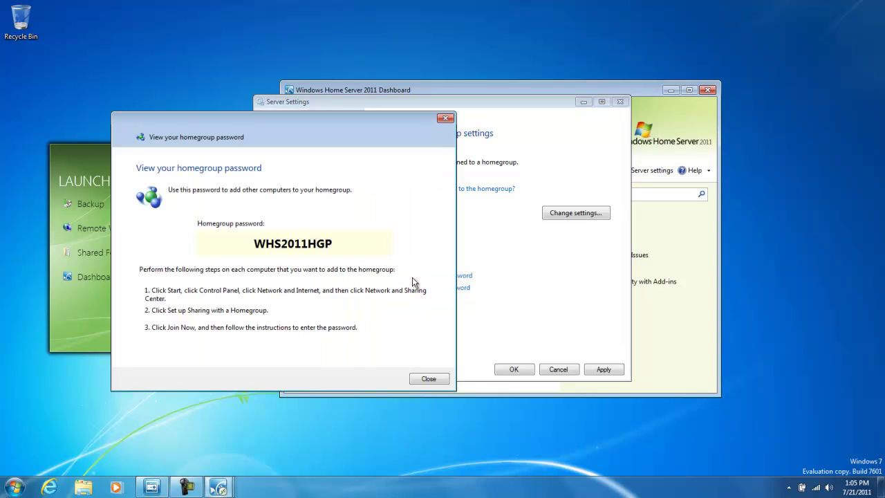
pyautogui.click(427, 380)
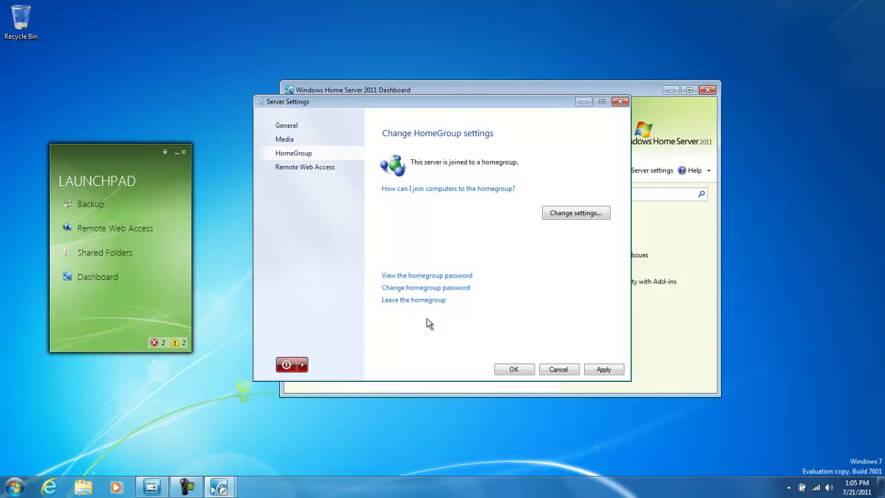
pyautogui.click(509, 368)
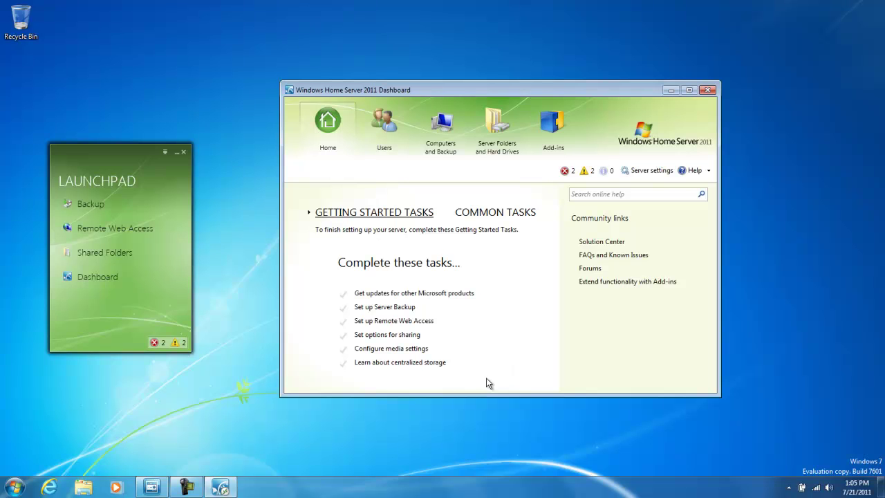
pyautogui.click(95, 488)
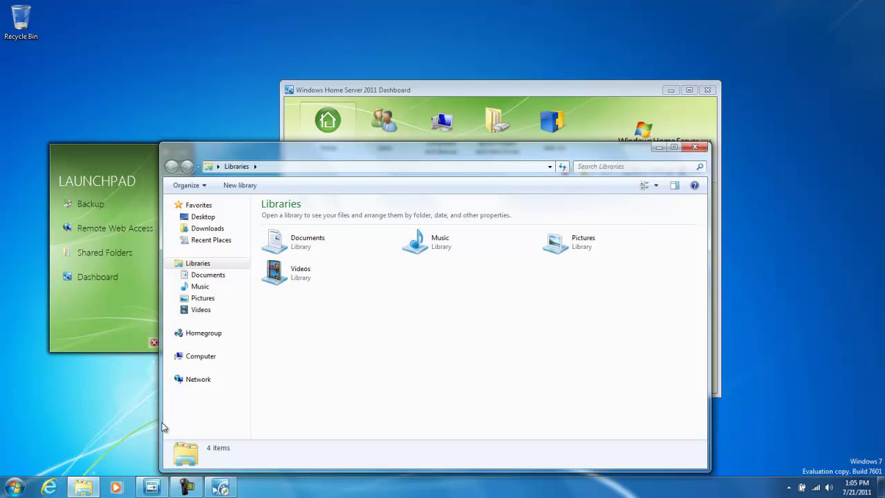
# Step: Join the server's homegroup with all libraries shared and the pasted password, then expand Home Server
pyautogui.click(199, 338)
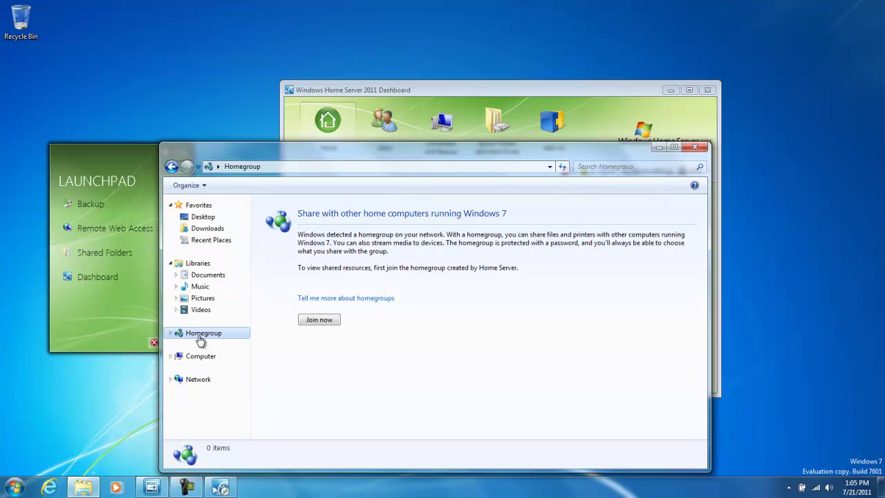
pyautogui.click(311, 321)
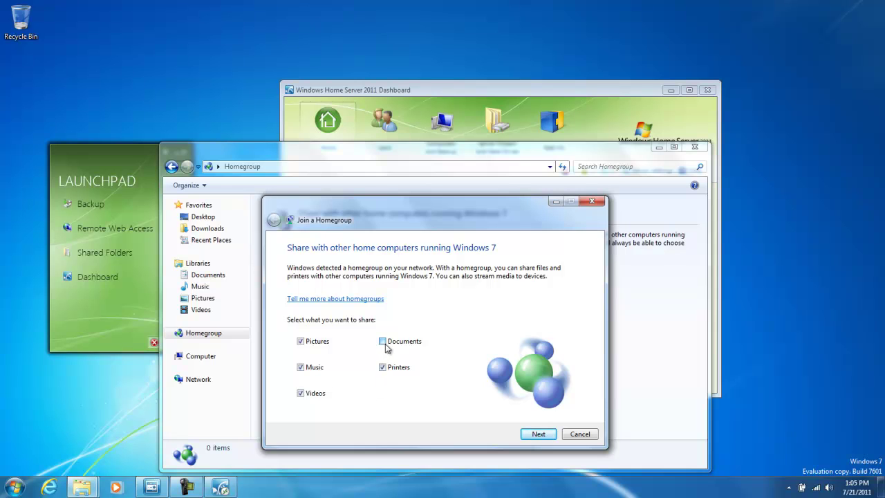
pyautogui.click(539, 434)
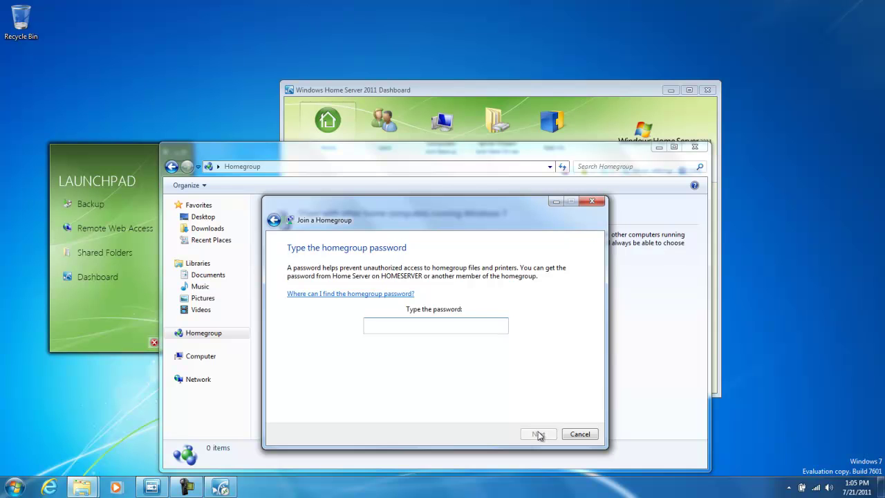
pyautogui.hotkey('ctrl', 'v')
pyautogui.click(539, 434)
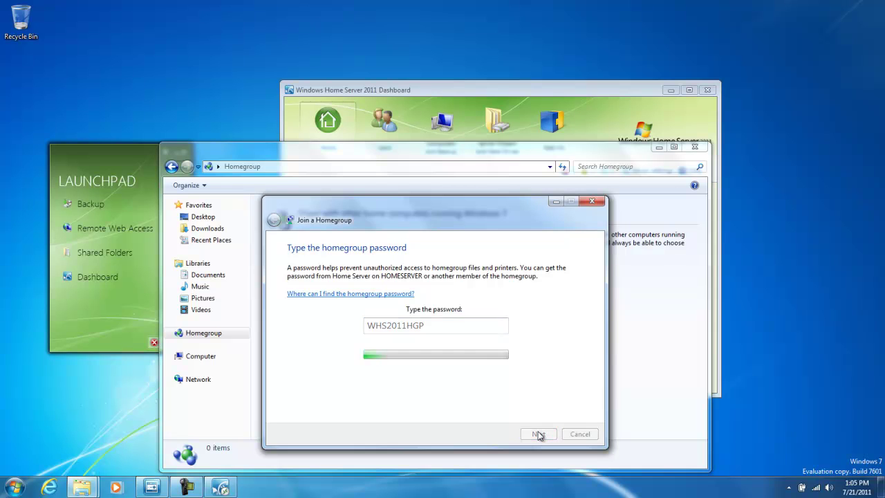
pyautogui.click(575, 433)
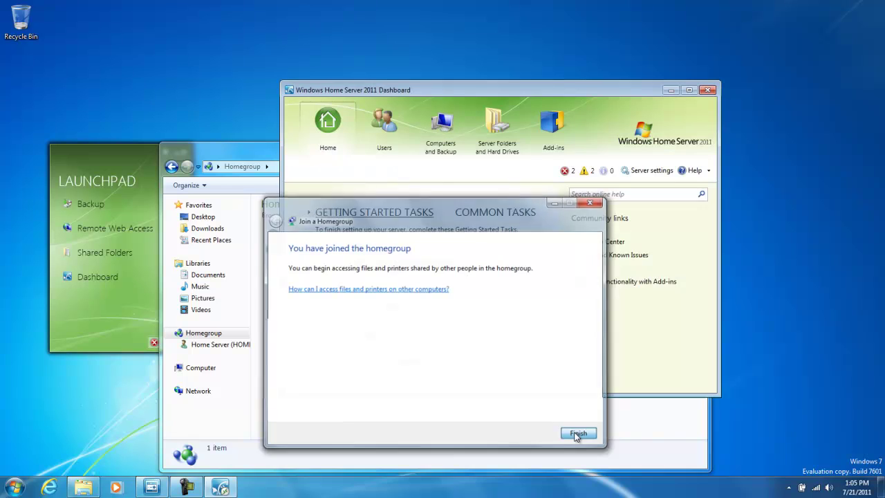
pyautogui.click(577, 437)
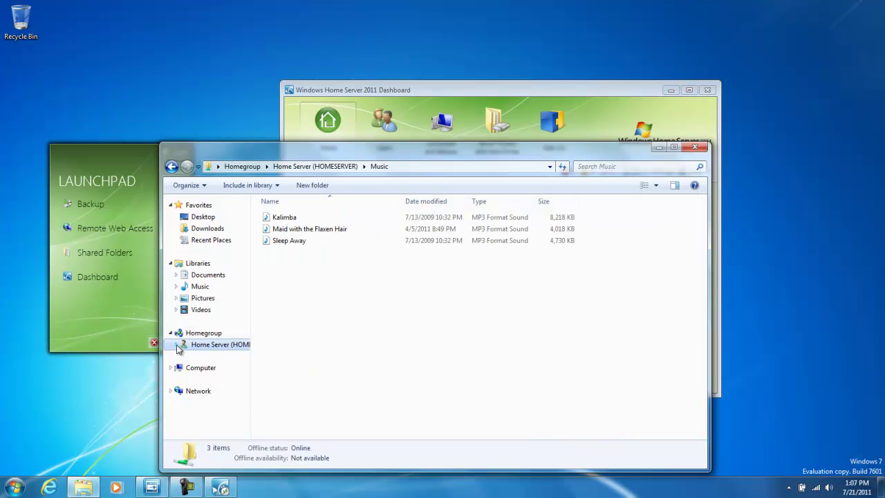
pyautogui.click(176, 345)
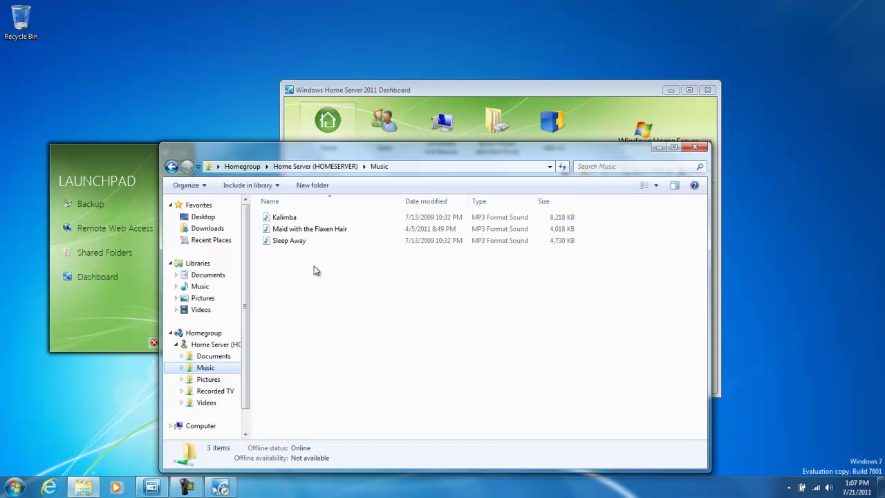
# Step: Search the Music folder for 'Kalim' and inspect Kalimba's context menu without acting
pyautogui.click(589, 167)
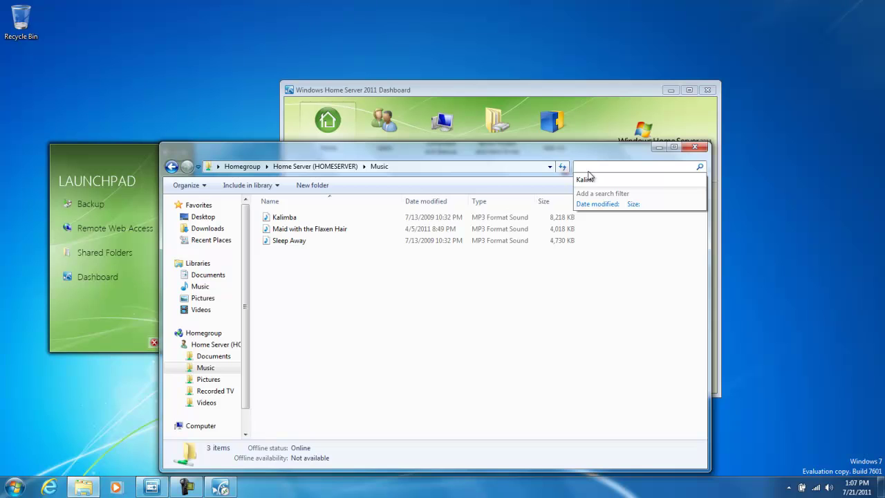
pyautogui.click(587, 179)
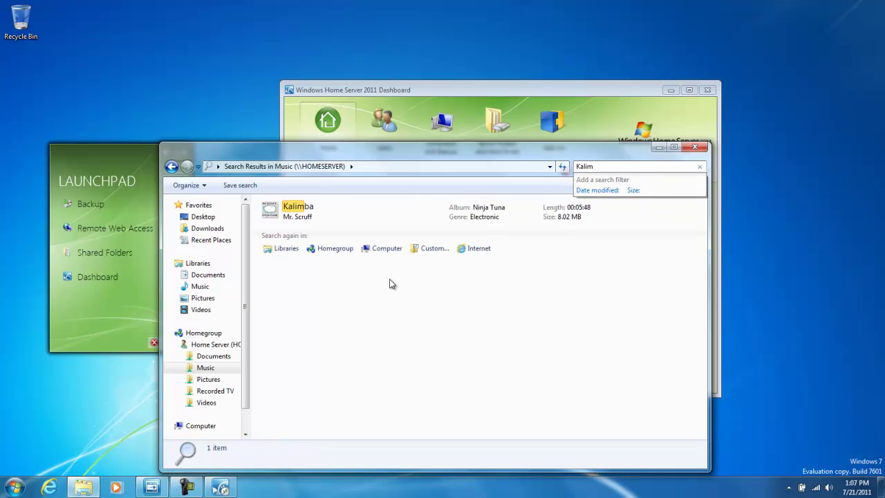
pyautogui.rightClick(287, 215)
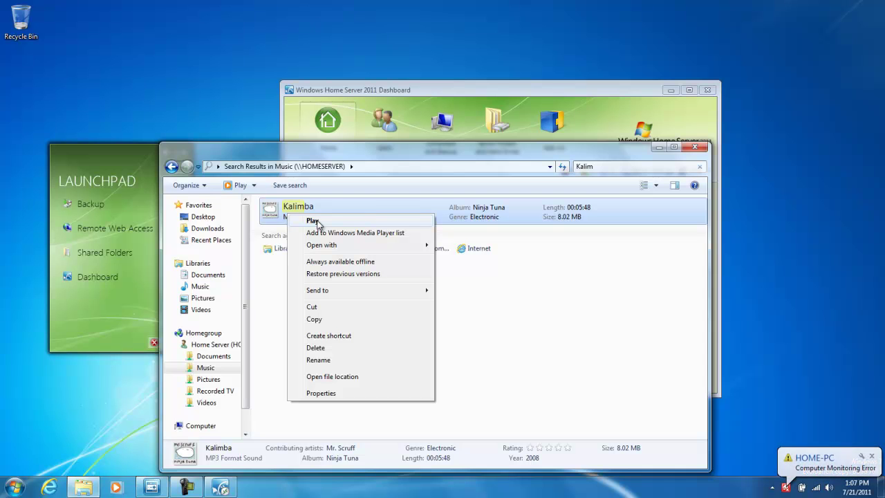
pyautogui.click(265, 310)
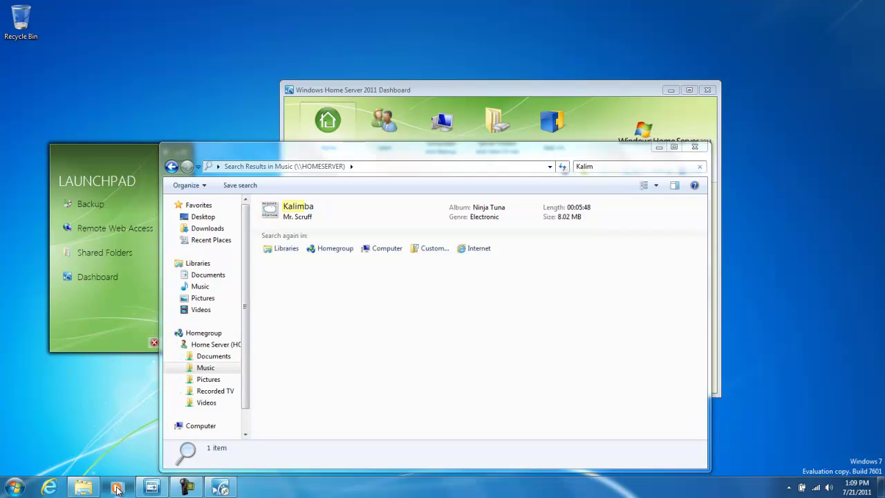
# Step: Open Windows Media Player's music library and view the Stream menu options
pyautogui.click(116, 488)
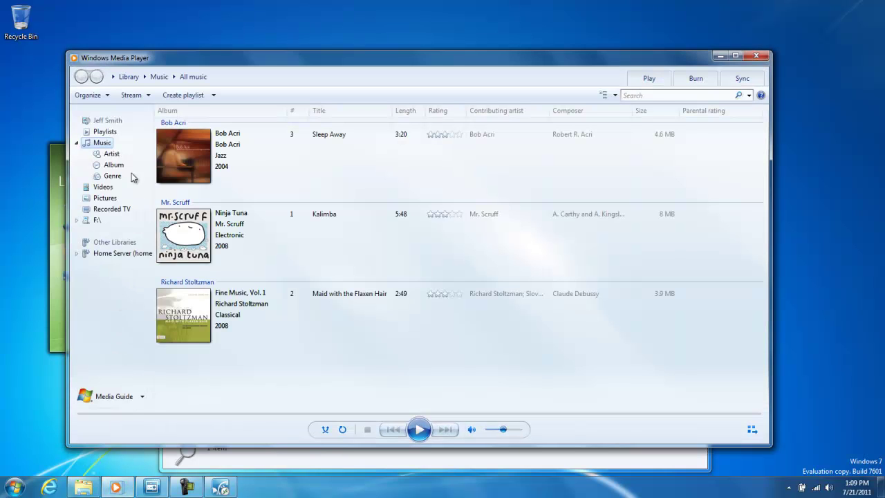
pyautogui.click(138, 97)
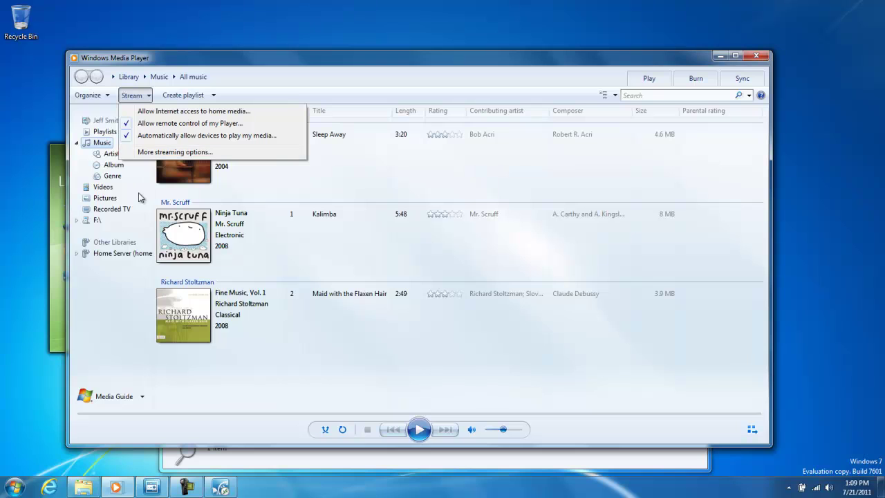
# Step: List the Home Server's Music in Media Player and check Sleep Away's Play to options without playing
pyautogui.click(105, 254)
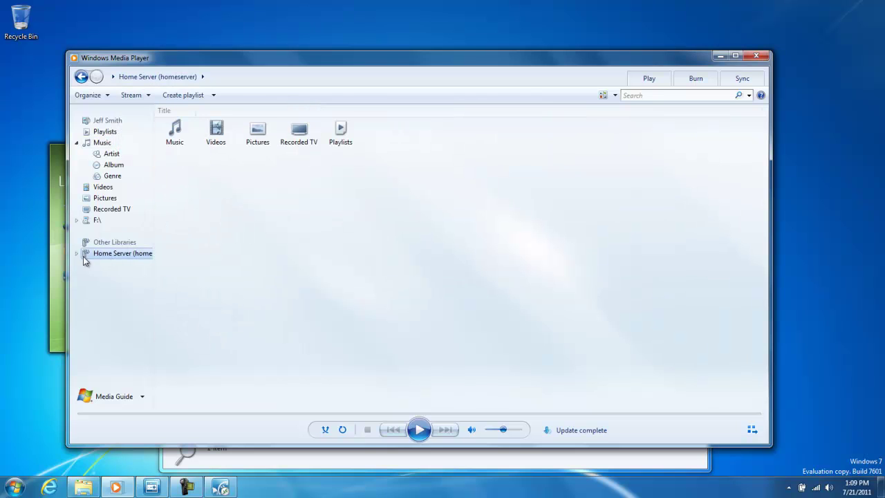
pyautogui.click(77, 255)
pyautogui.click(108, 265)
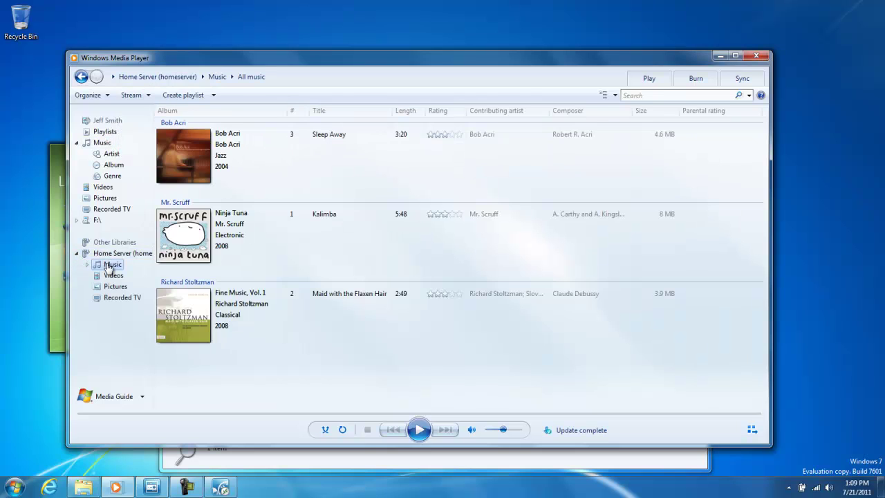
pyautogui.rightClick(337, 138)
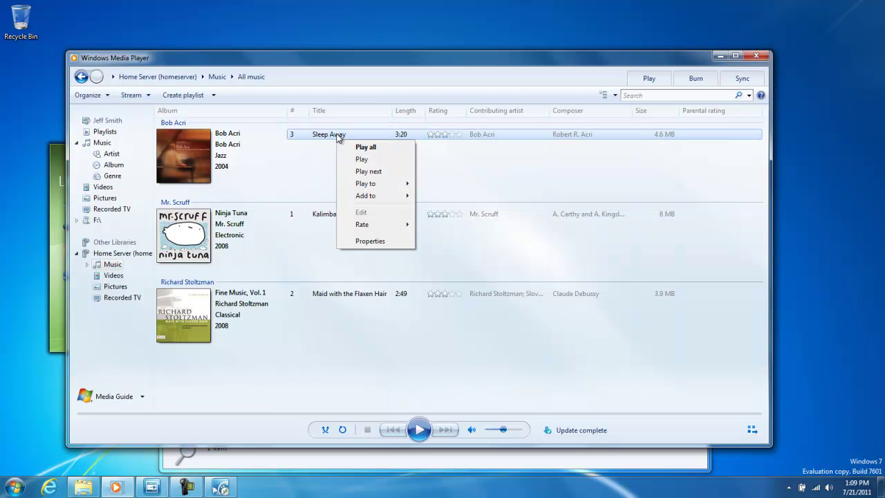
pyautogui.moveTo(398, 185)
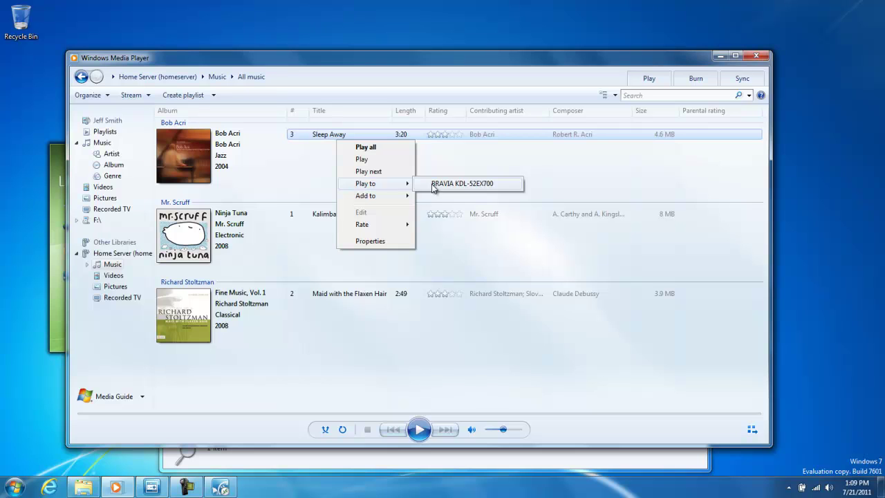
pyautogui.click(440, 241)
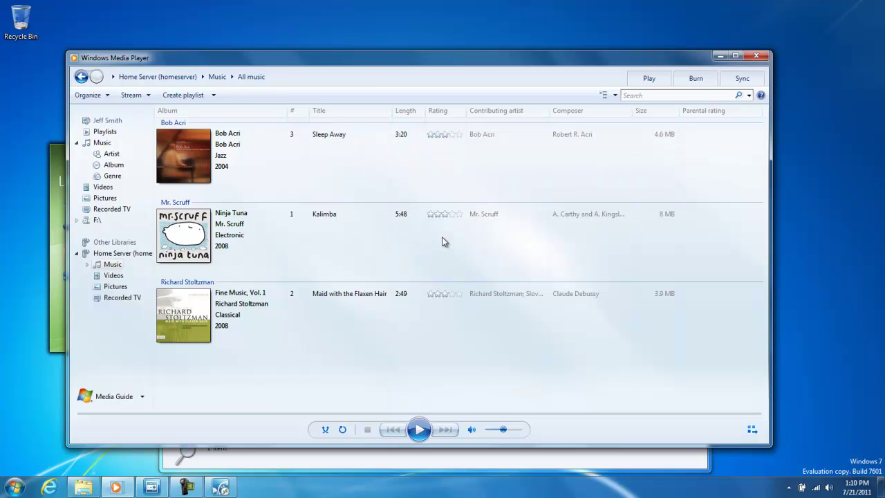